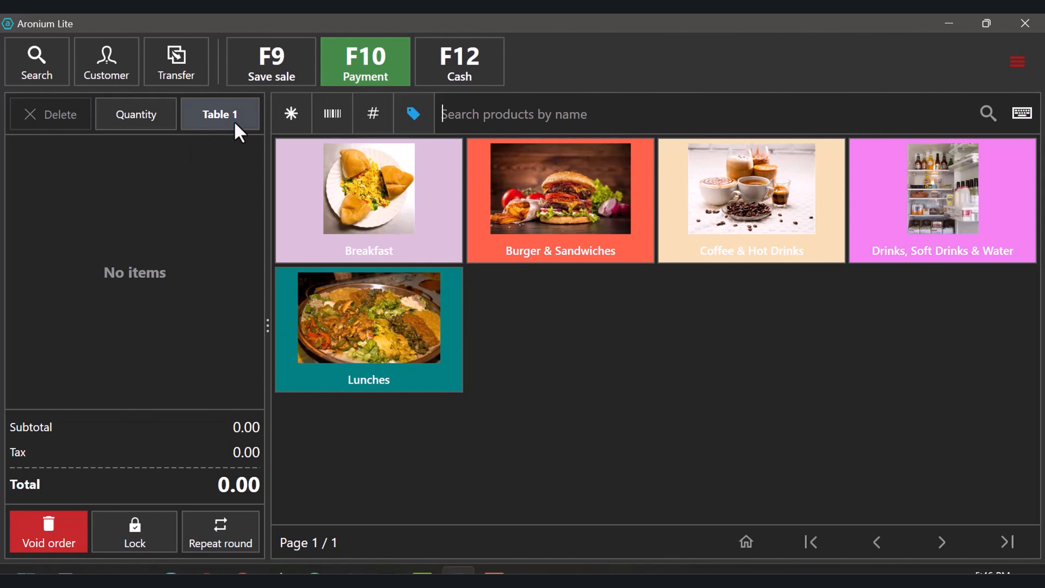
Step: Open the Table 3 order from the main floor plan, declining a separate order on Table 2
click(231, 124)
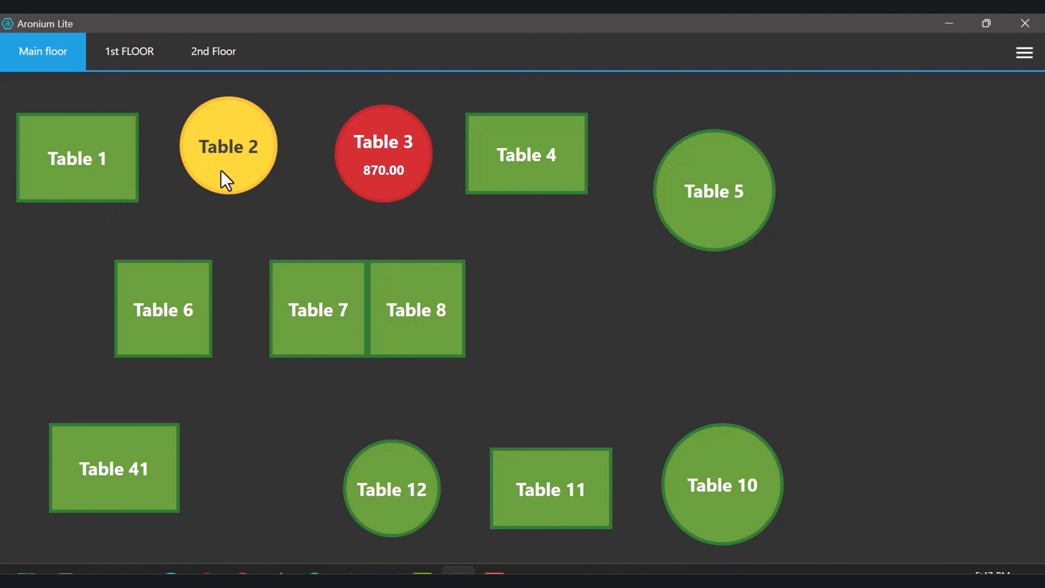
click(229, 189)
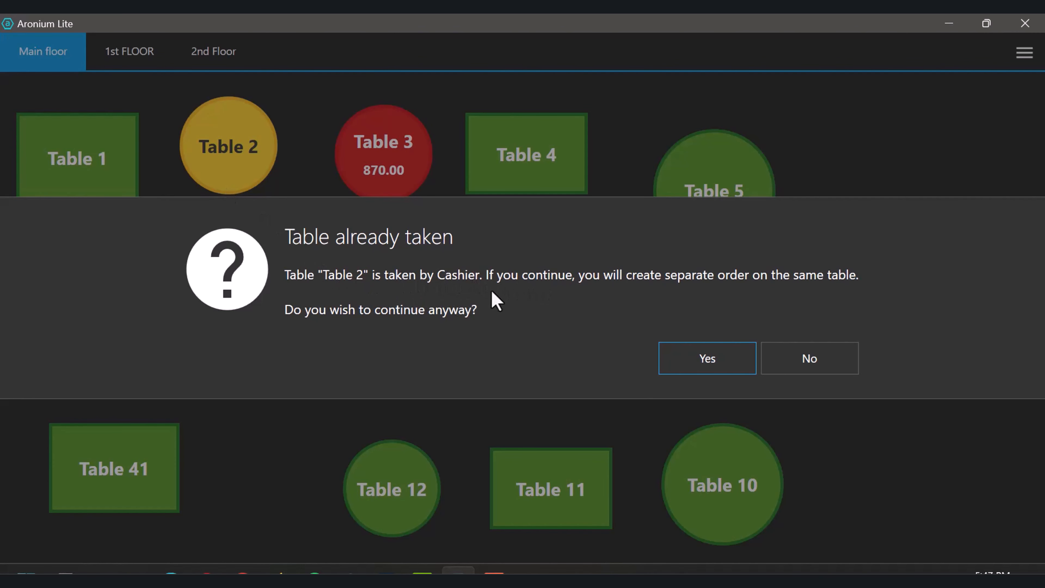
click(848, 361)
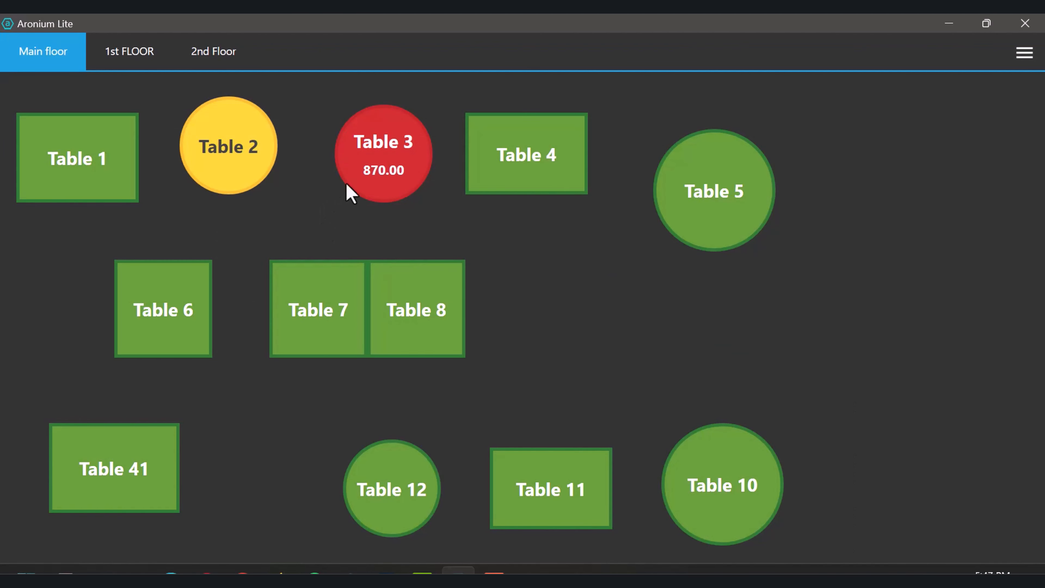
click(369, 186)
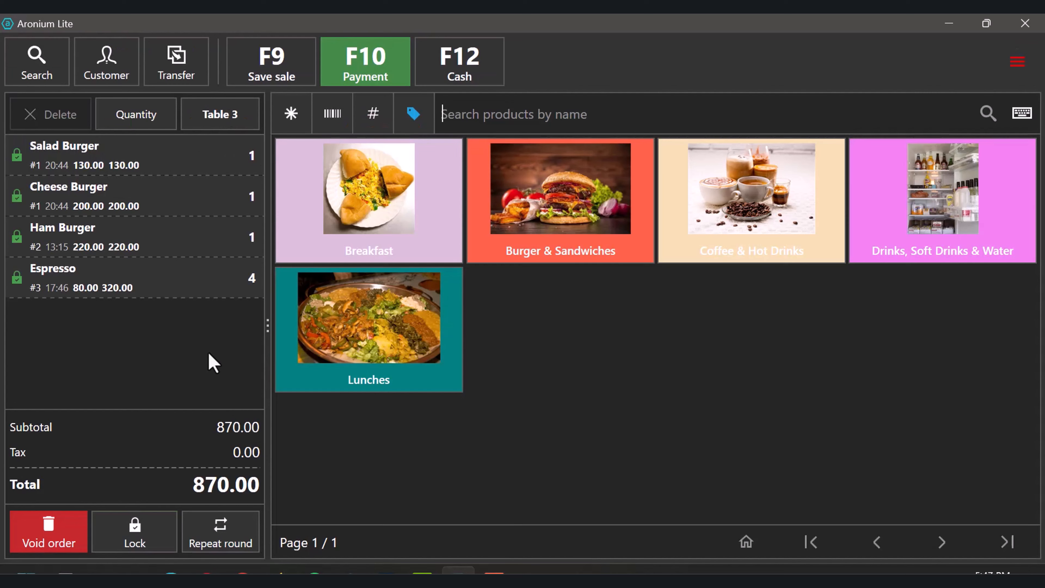
Step: Look through the Salad Burger, Cheese Burger, Ham Burger and Espresso items in the Table 3 order
click(144, 165)
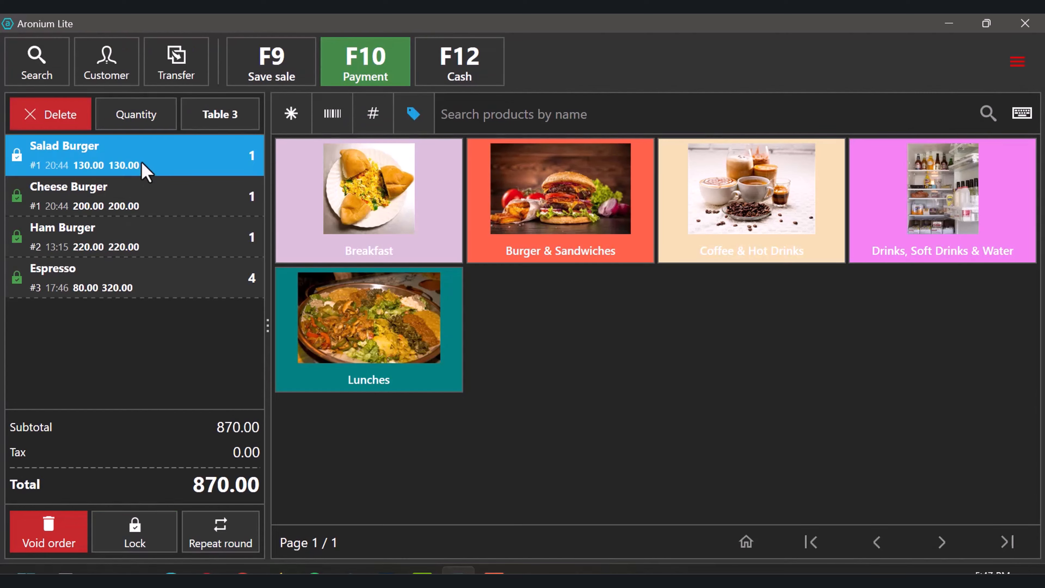
click(151, 204)
click(170, 237)
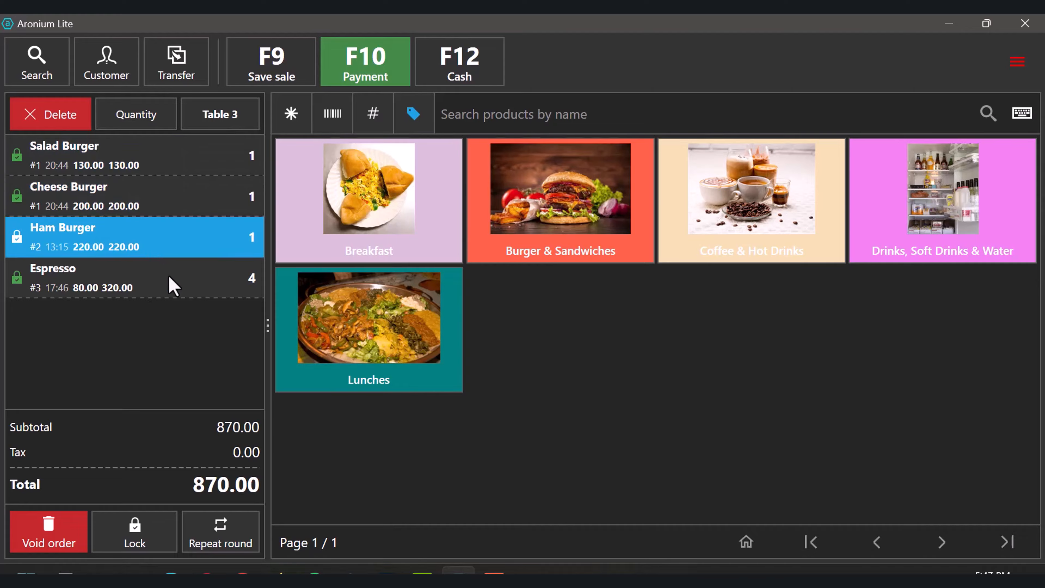
click(169, 277)
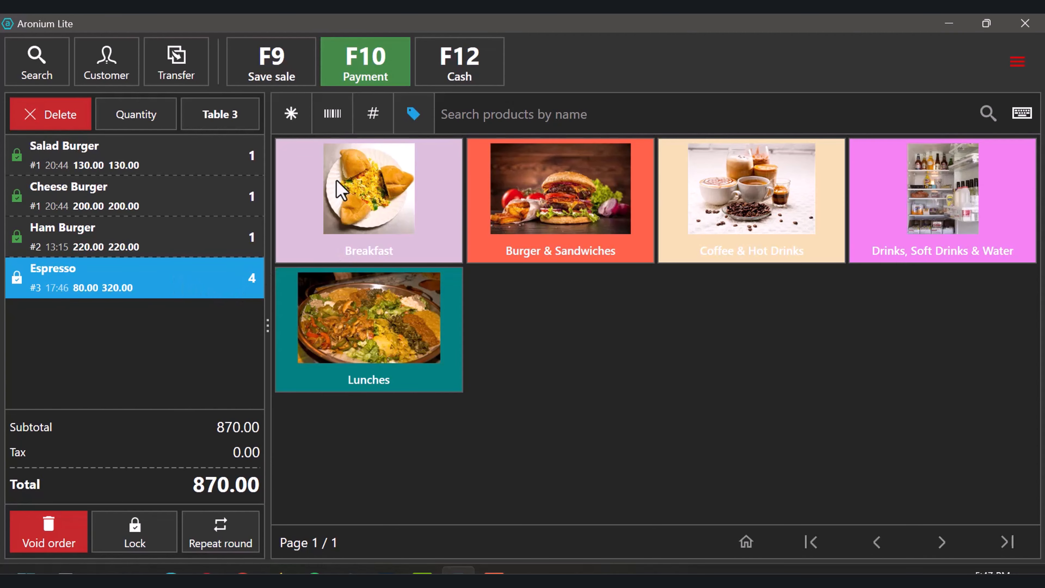
Step: Start a transfer from the Table 3 order and choose Table 1 on the main floor as the destination
click(160, 69)
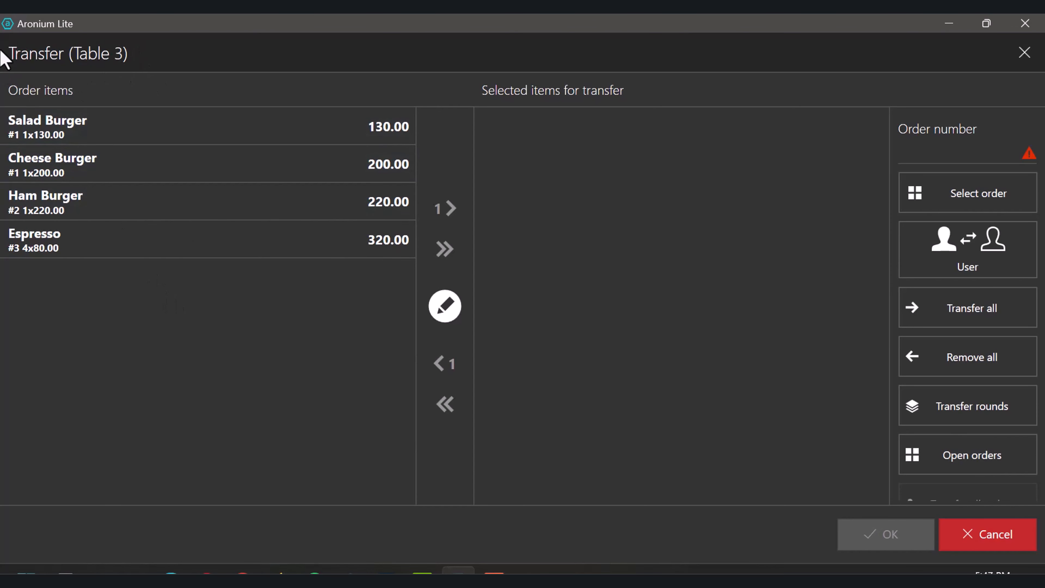
click(159, 137)
click(161, 173)
click(160, 206)
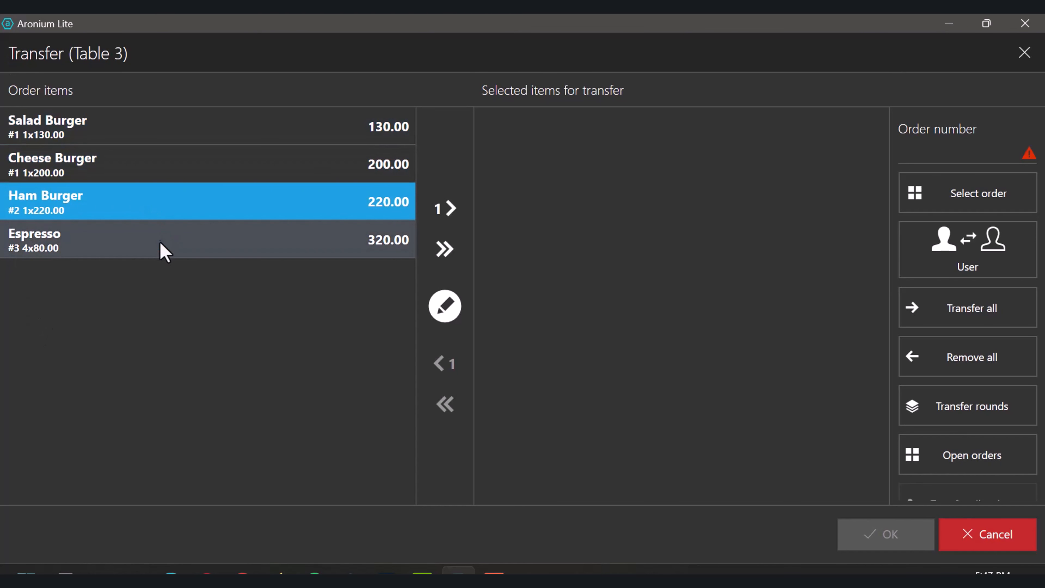
click(161, 249)
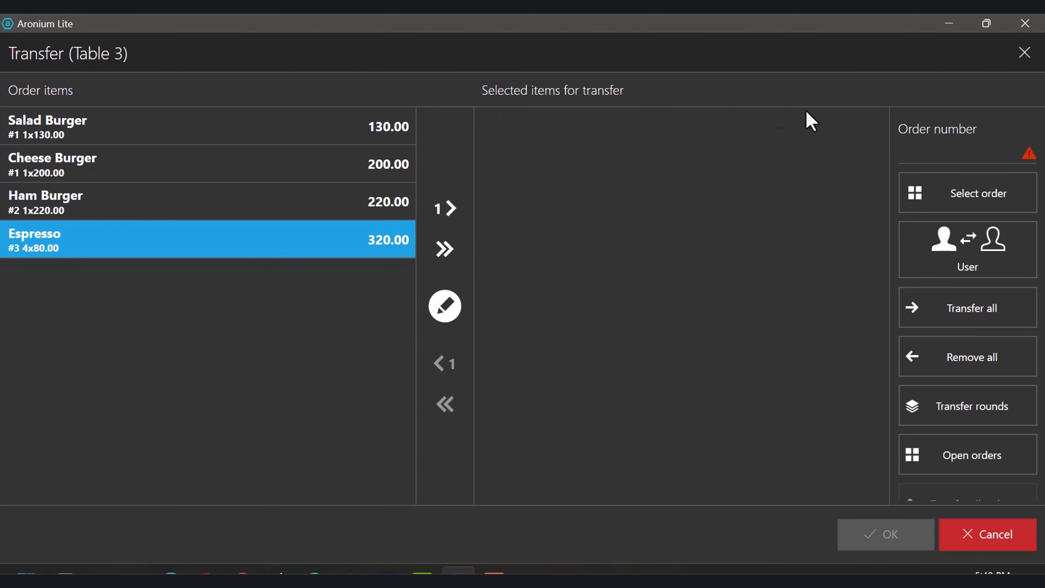
click(941, 152)
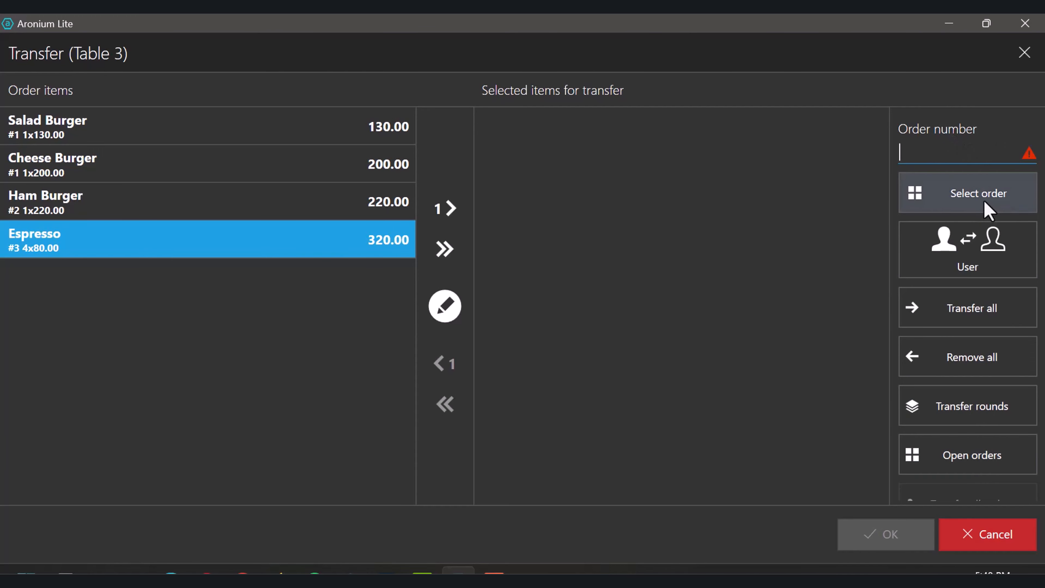
click(994, 195)
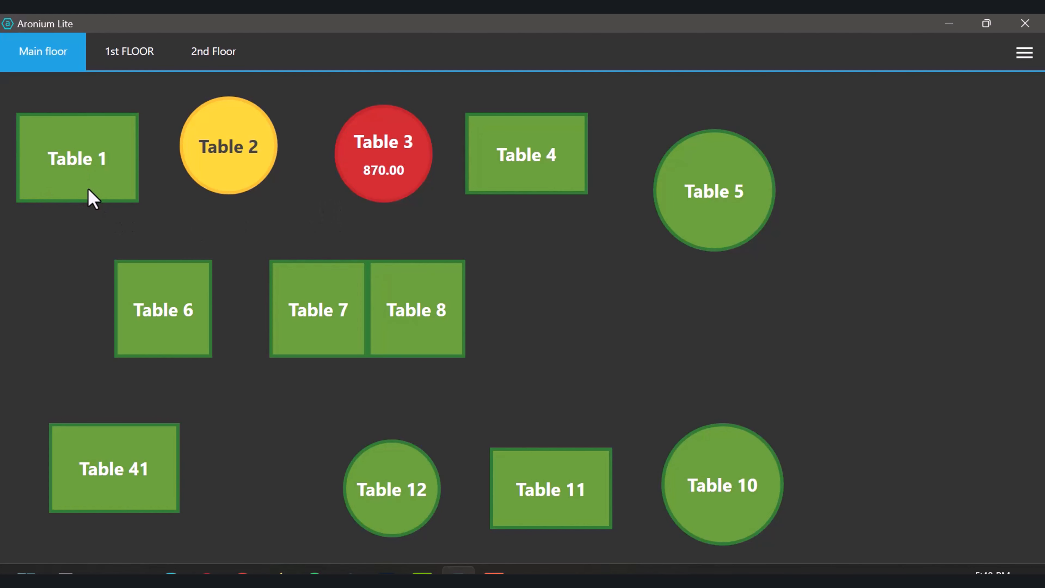
click(93, 199)
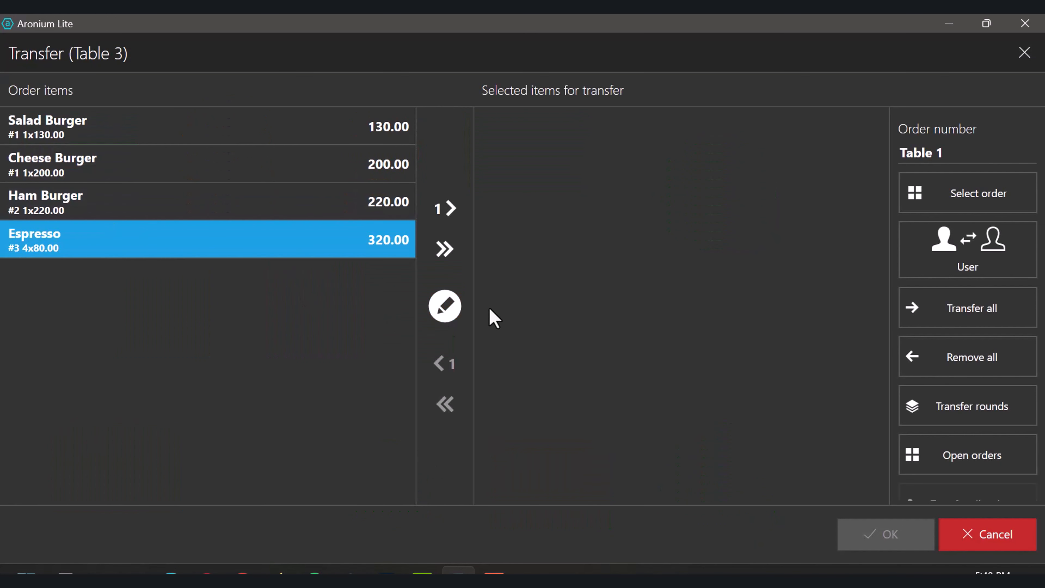
click(967, 153)
click(966, 152)
Step: Add the Cheese Burger and the Ham Burger to the items selected for transfer
click(191, 136)
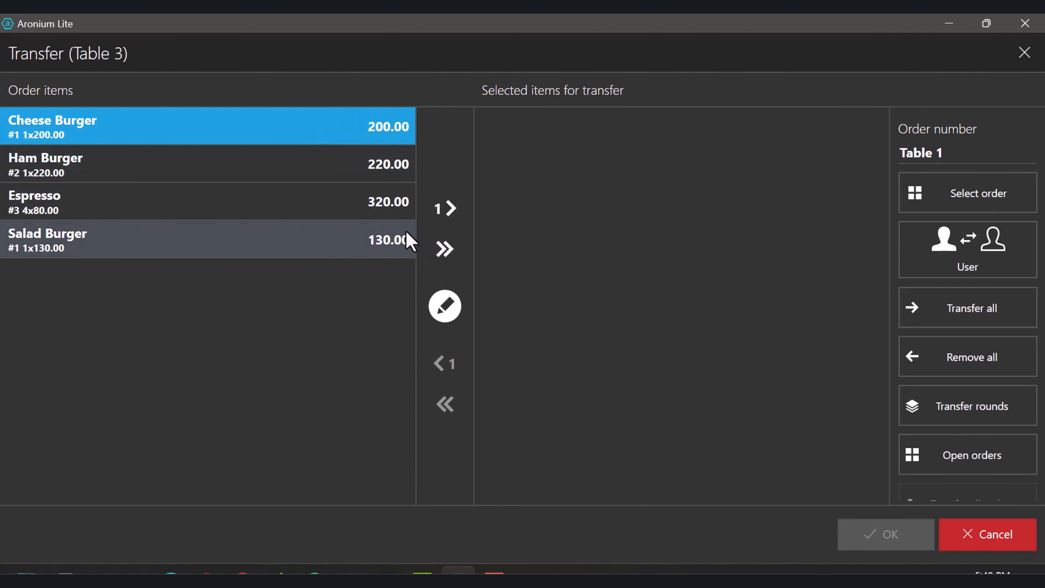
click(443, 257)
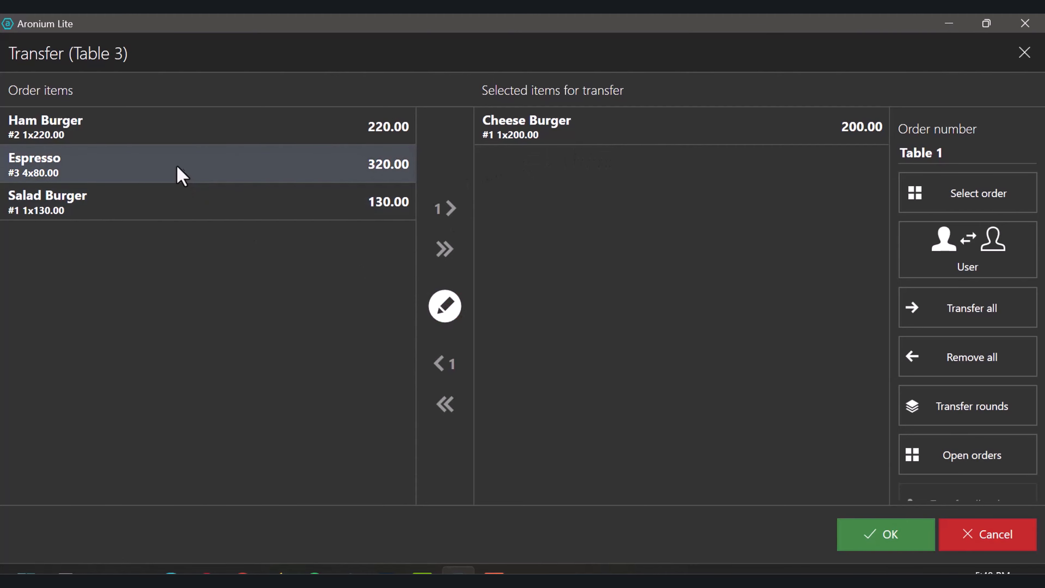
click(177, 130)
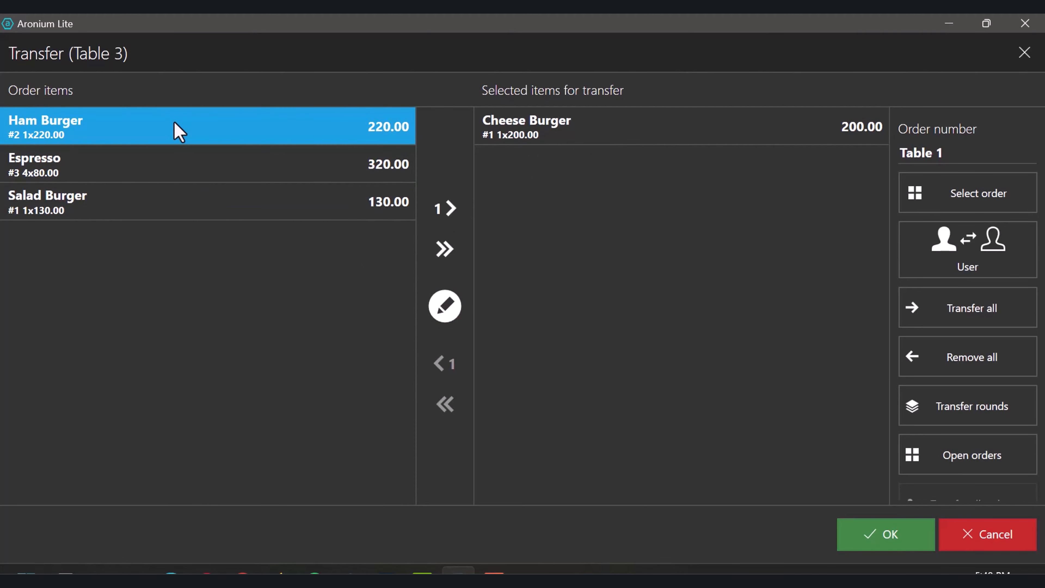
click(446, 249)
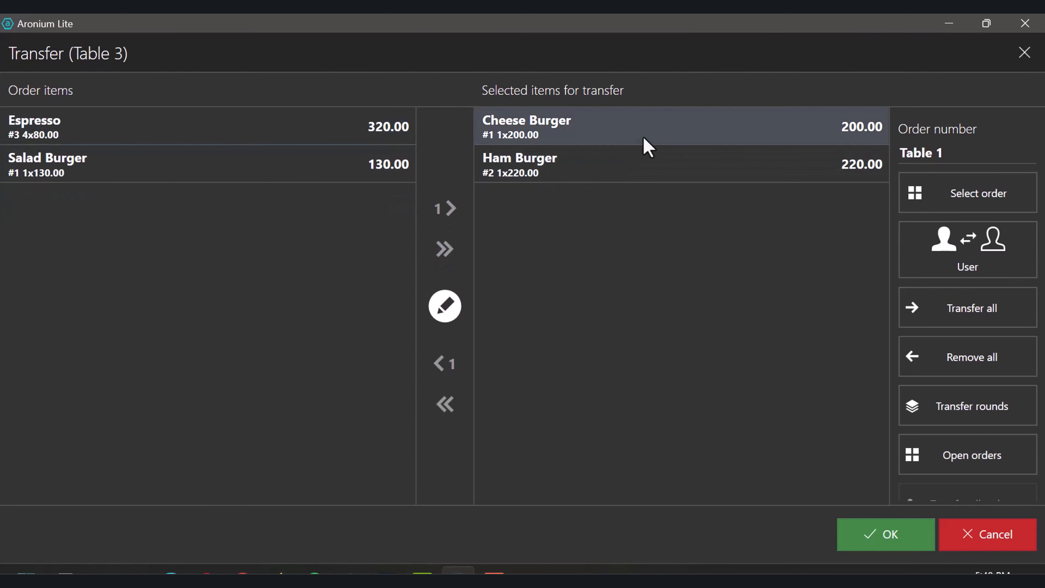
Step: Set the transfer quantity to 2 and add two of the Espressos to the transfer
click(222, 140)
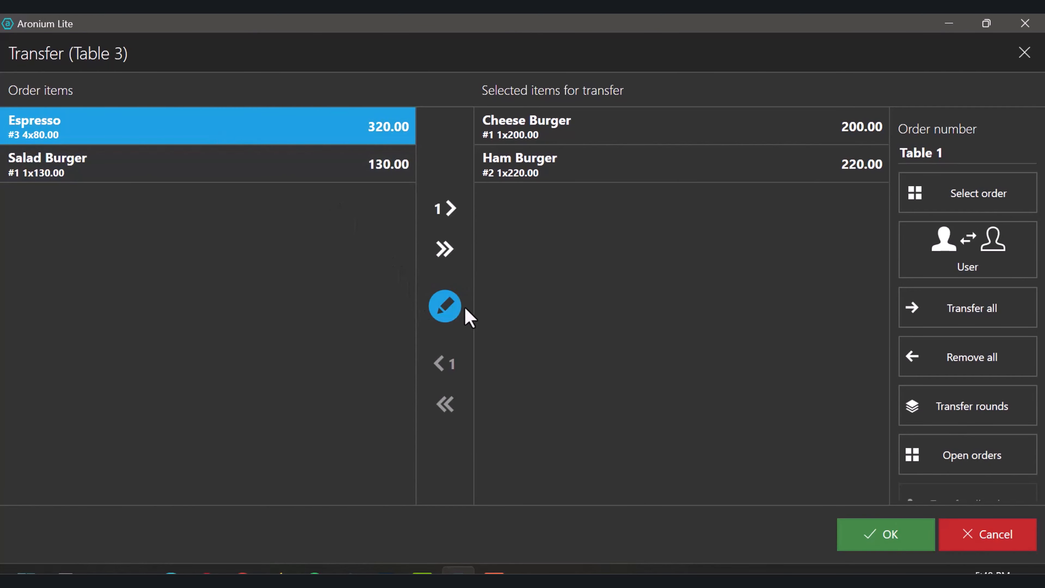
click(445, 303)
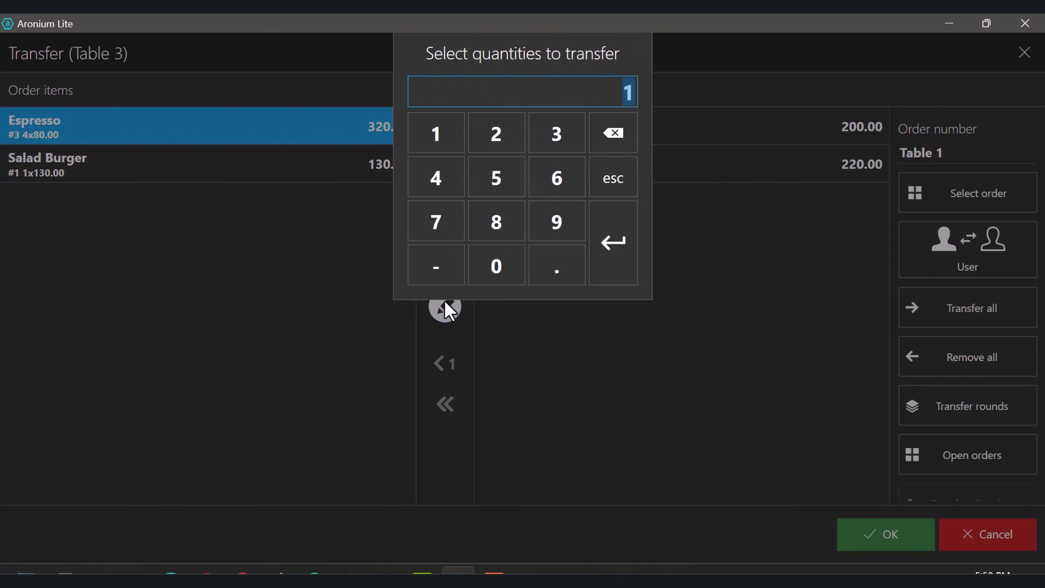
text(2)
click(618, 258)
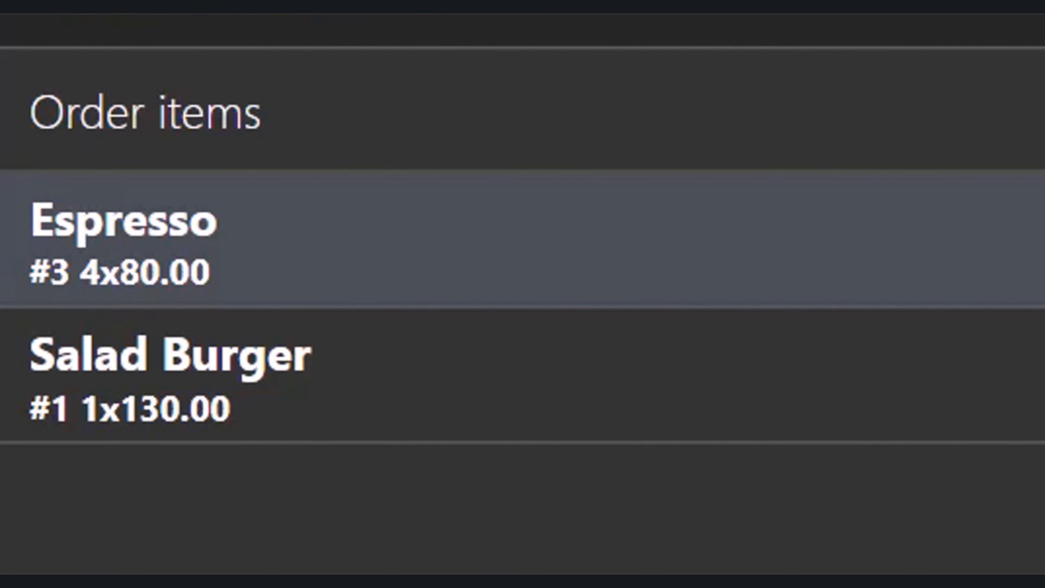
click(1029, 256)
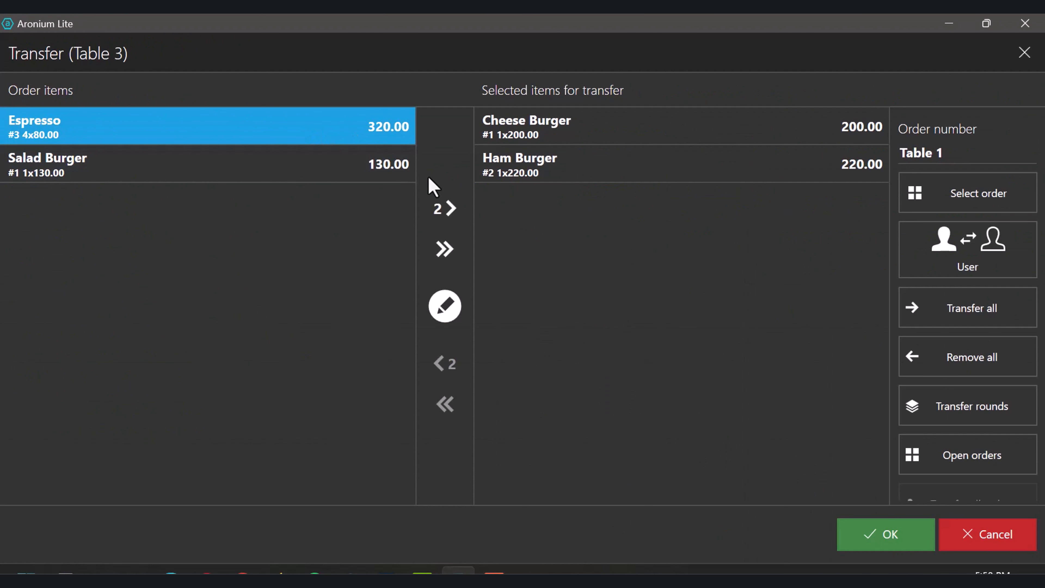
click(447, 214)
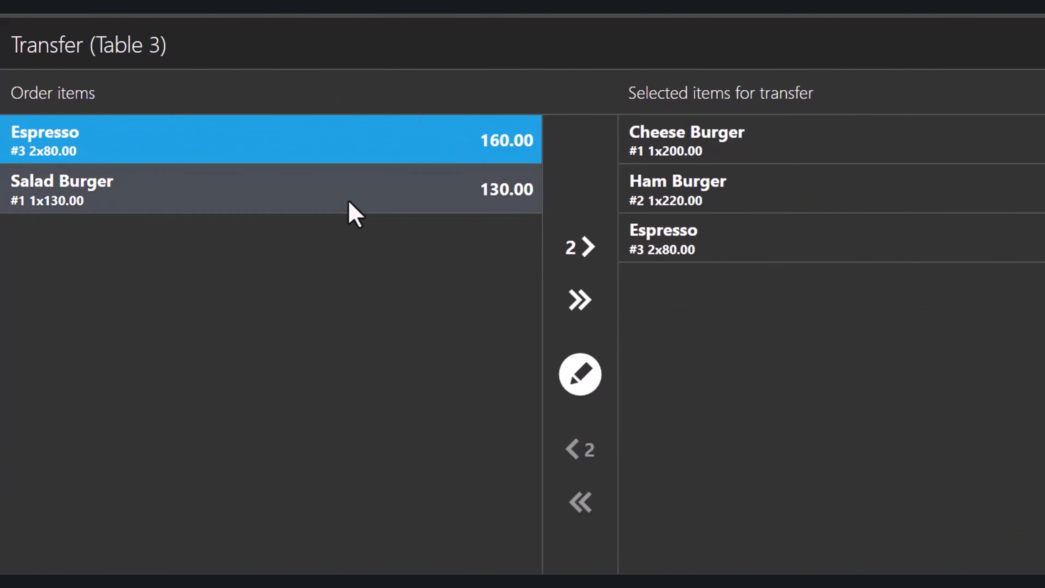
Step: Try to add the Salad Burger to the transfer using the quantity of 2
click(1024, 393)
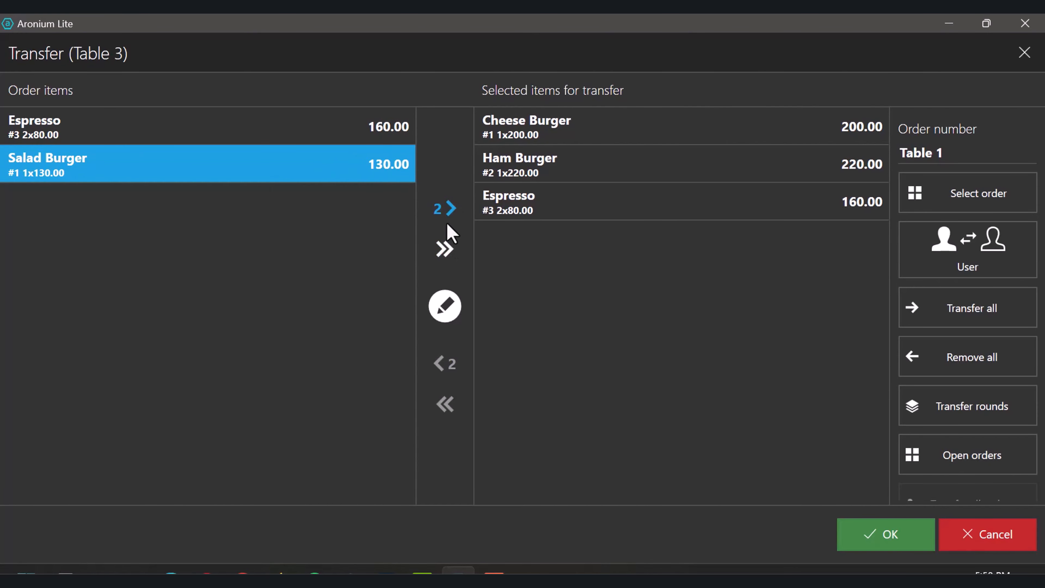
click(448, 212)
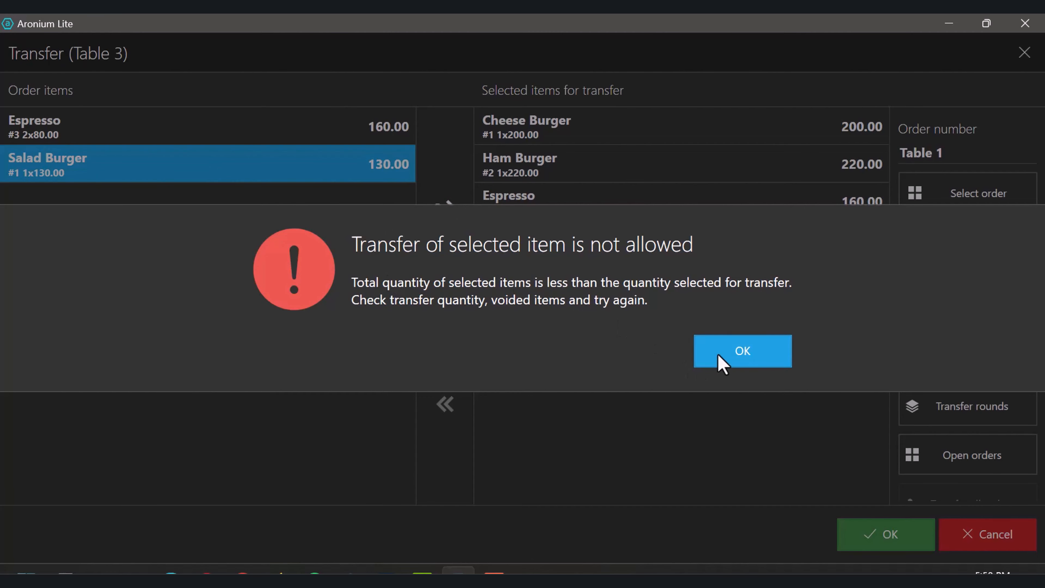
click(724, 361)
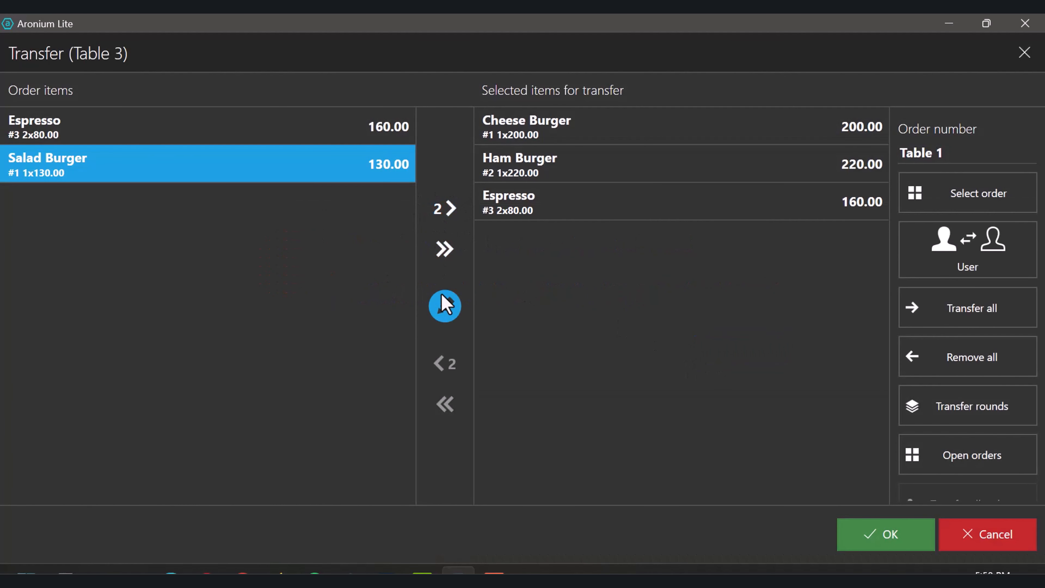
Step: Set the transfer quantity to 1 and add the Salad Burger to the items selected for transfer
click(446, 308)
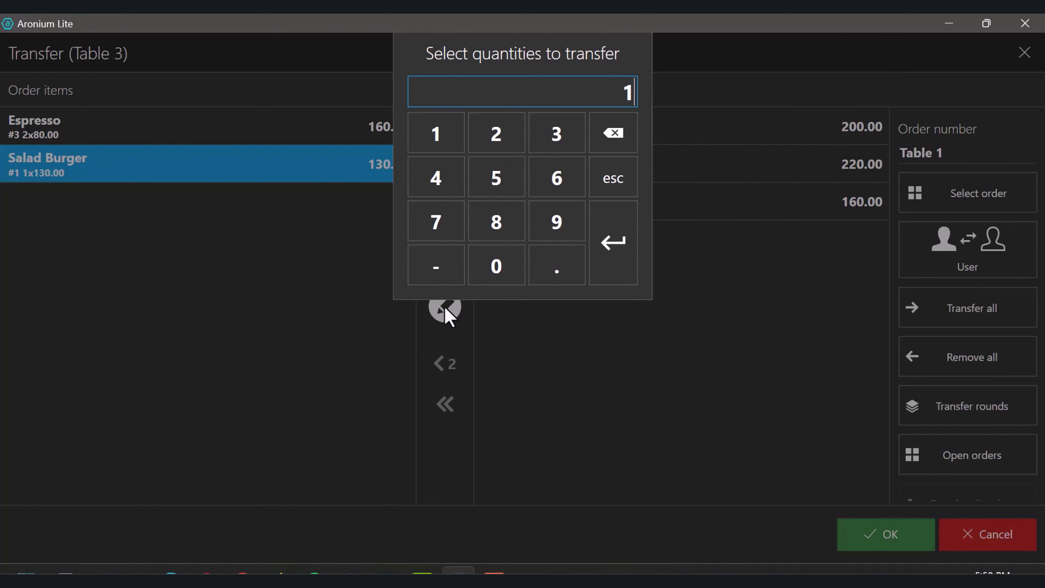
click(619, 245)
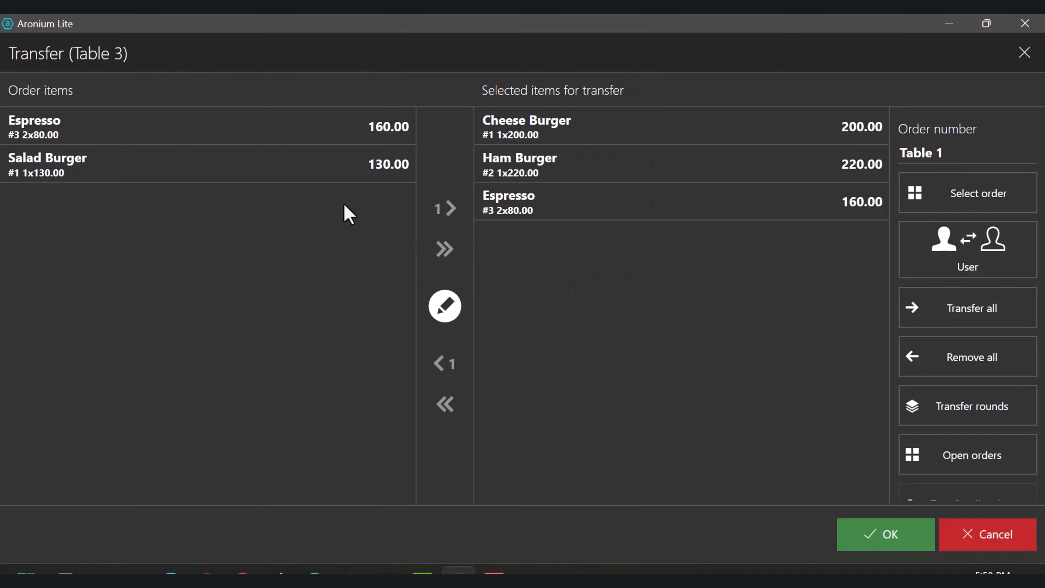
click(331, 178)
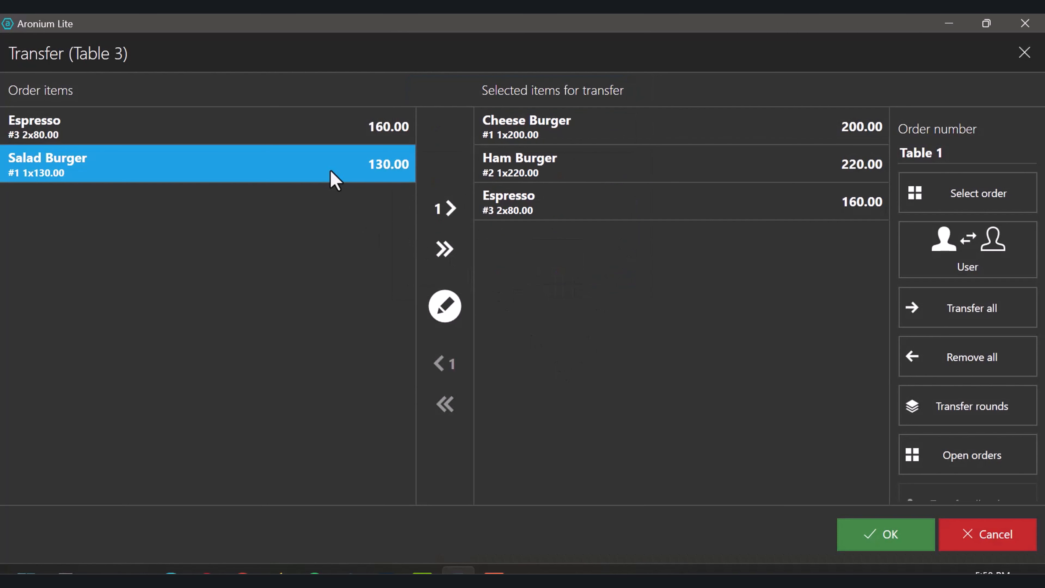
click(446, 252)
Step: Add all remaining Espressos to the transfer and complete the move to Table 1
click(282, 133)
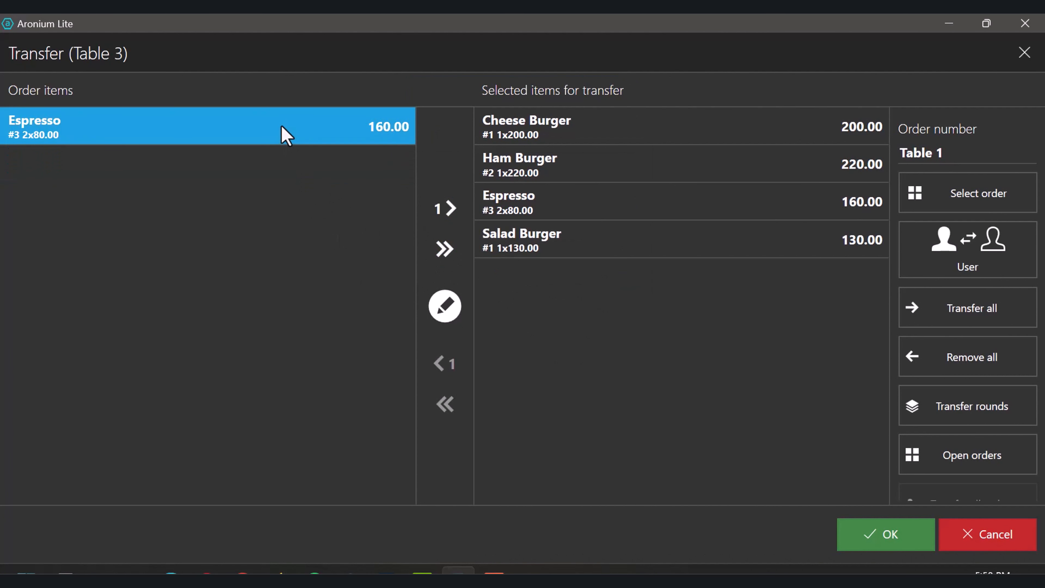
click(446, 252)
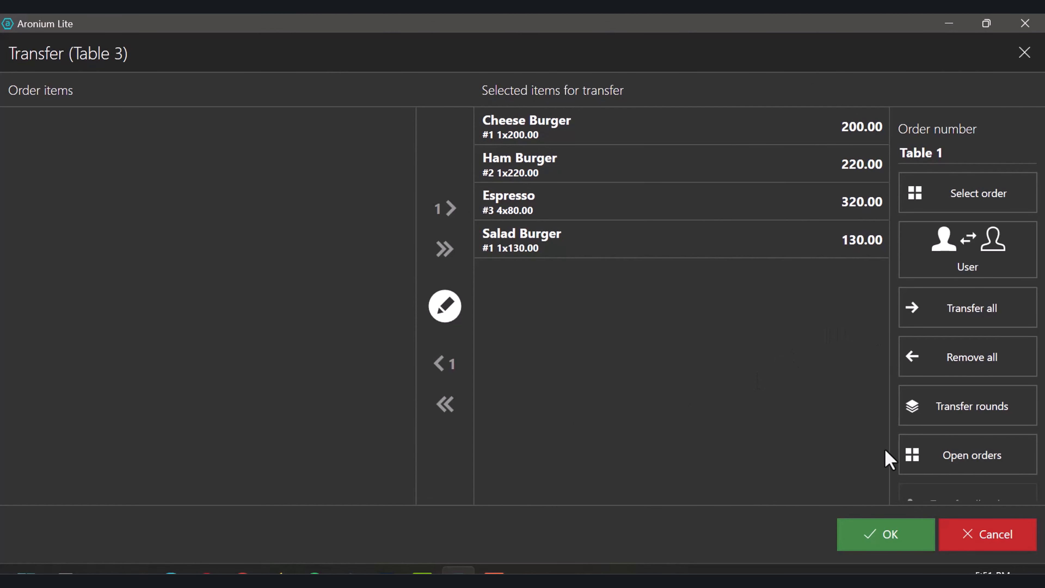
click(898, 538)
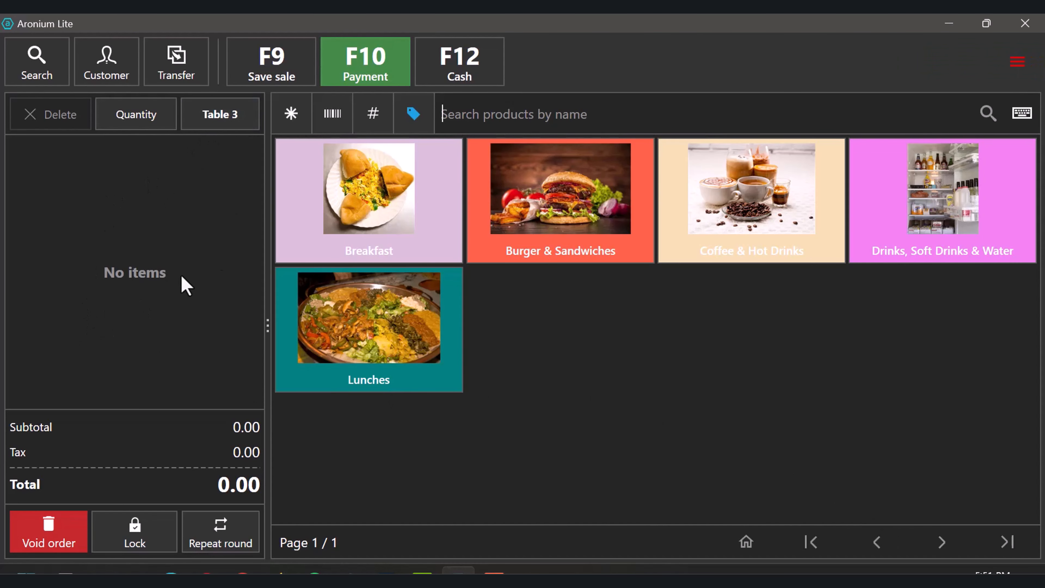
Step: Open the Table 1 order from the floor plan to check the transferred items
click(232, 117)
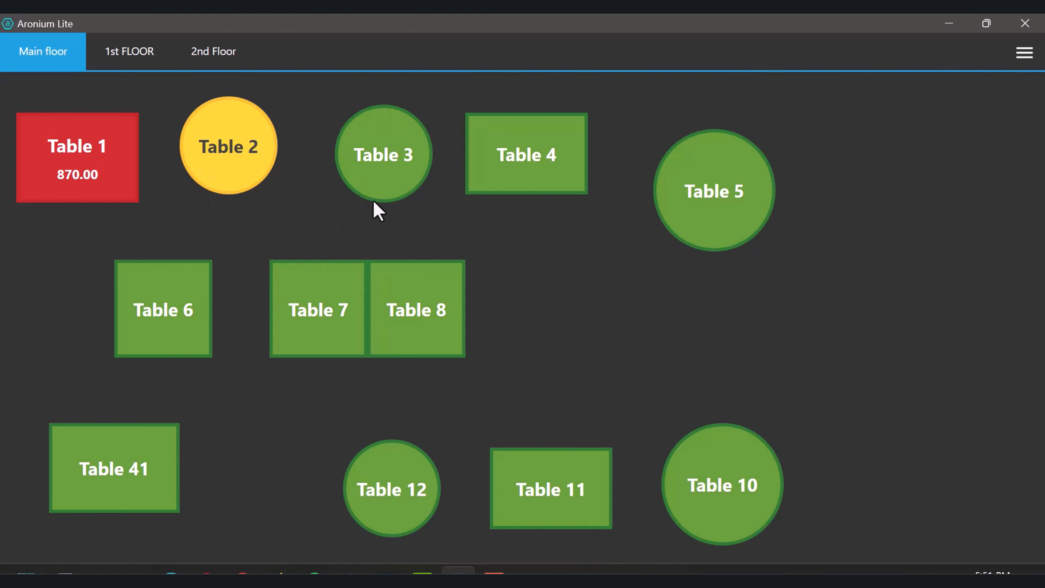
click(108, 183)
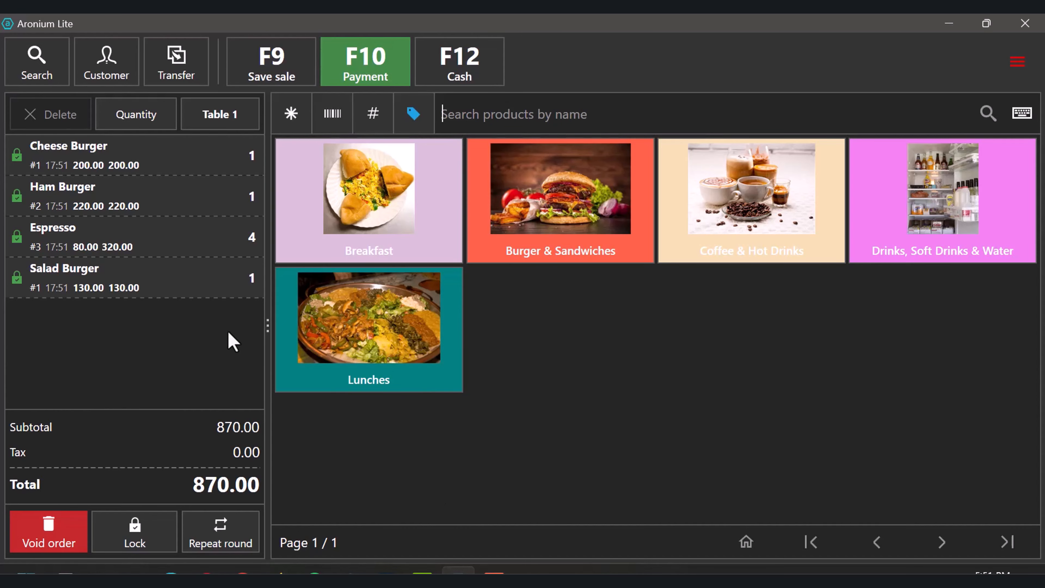
click(495, 574)
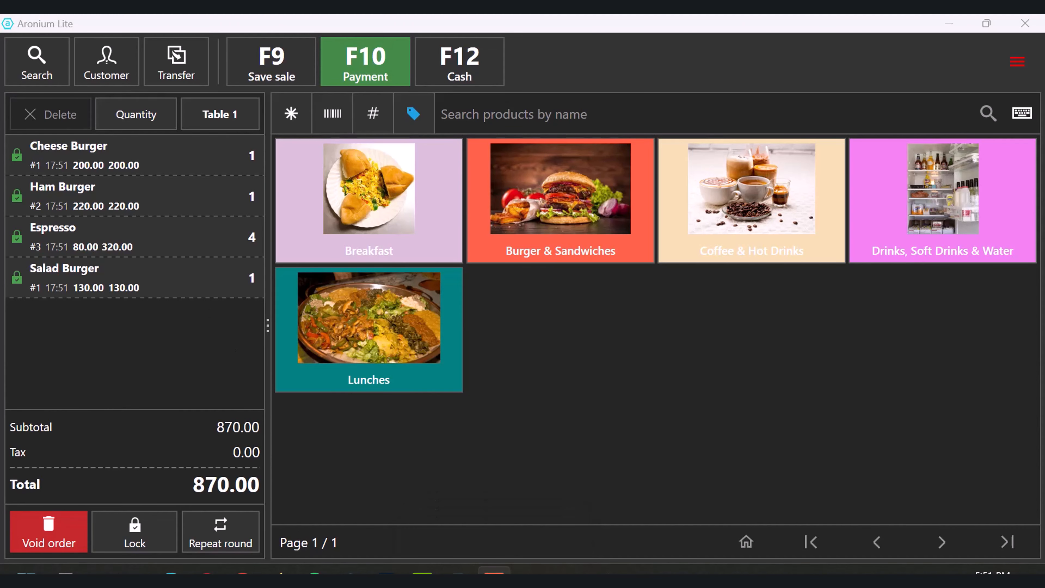